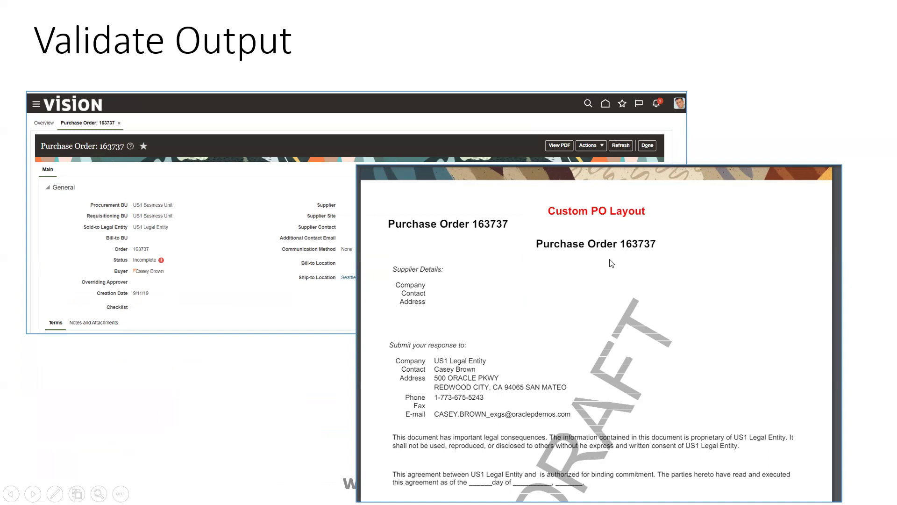
Step: Leave the slide show on the Validate Output slide and switch to another window
key("alt+Tab")
key("alt+Tab")
key("alt+Tab")
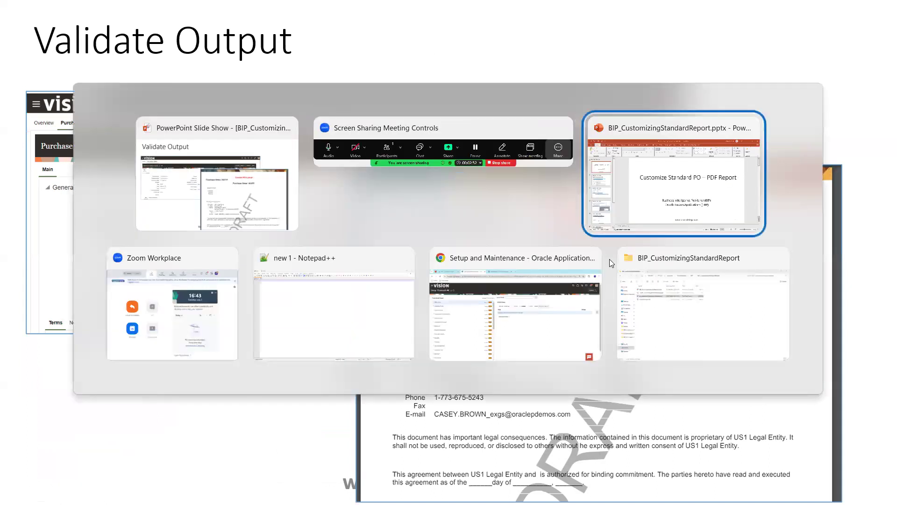
Step: Back in the browser, keep the session alive and list Shared Folders in the Analytics Publisher catalog
key("alt+Tab")
key("alt+Tab")
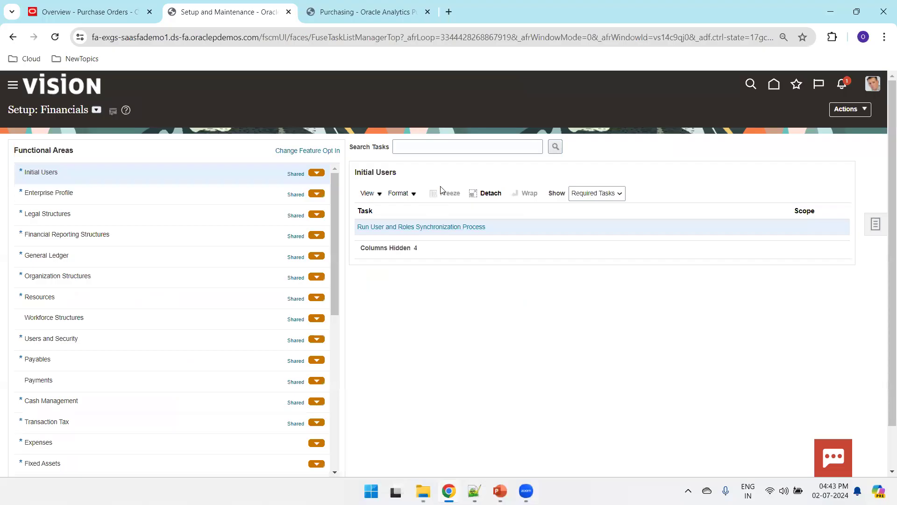
key("ctrl+Tab")
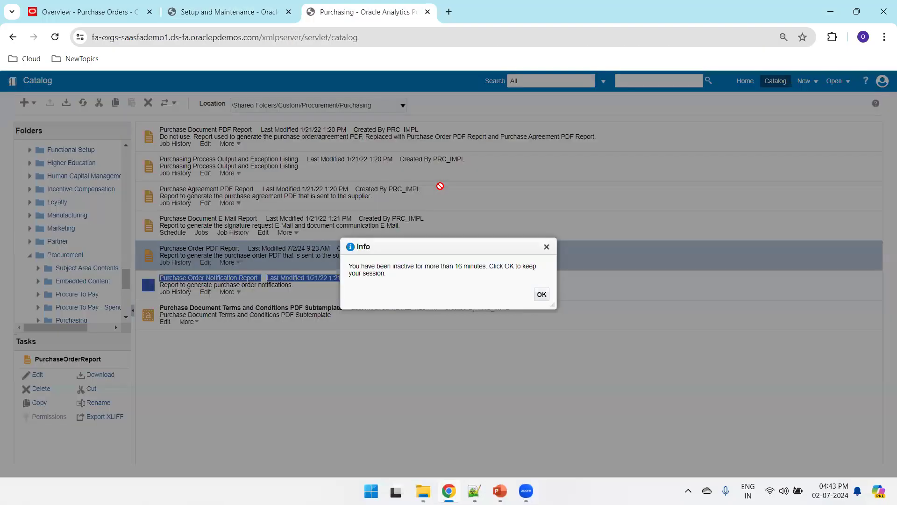
left_click(544, 299)
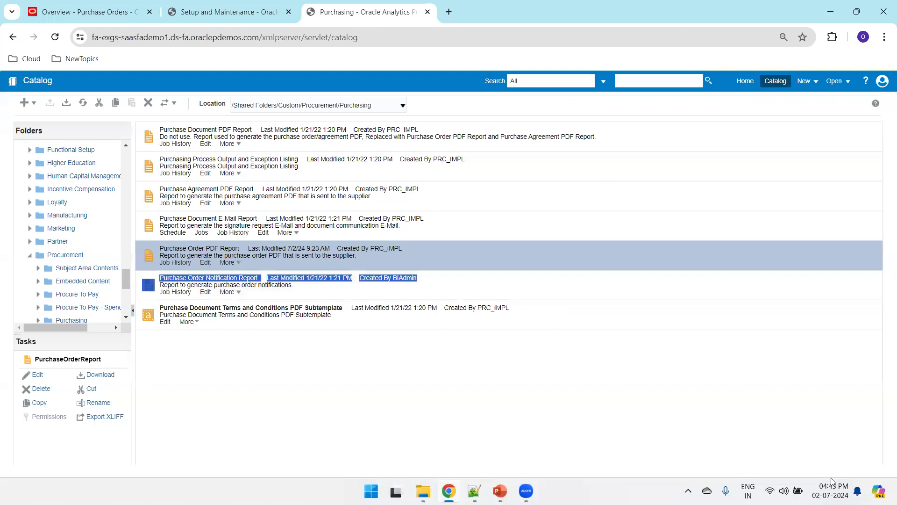
left_click(746, 82)
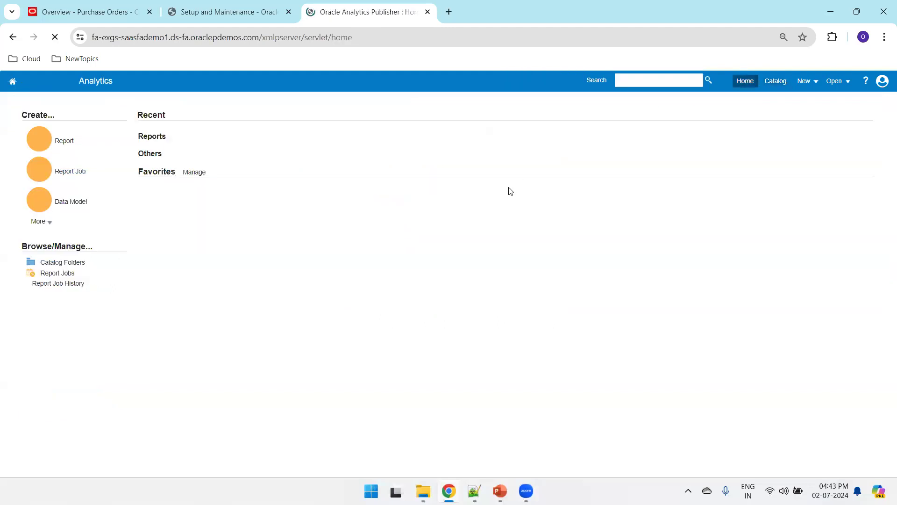
left_click(780, 83)
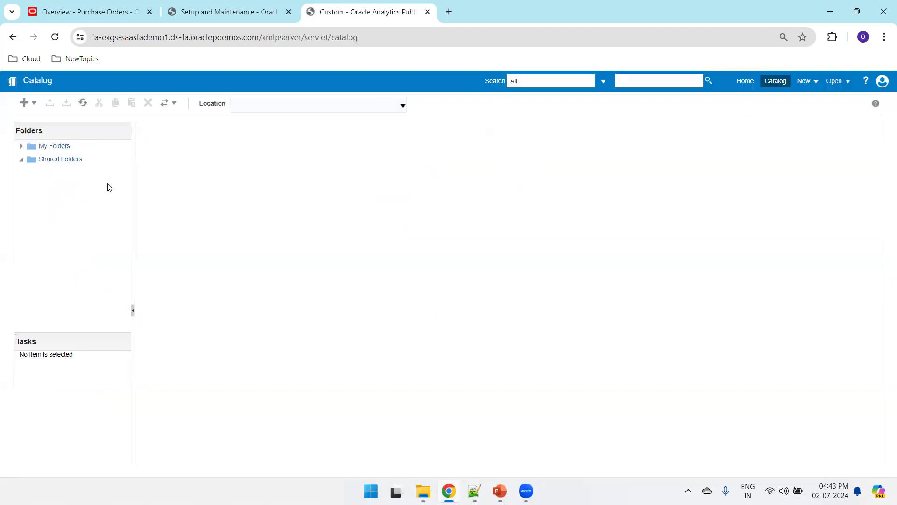
left_click(71, 160)
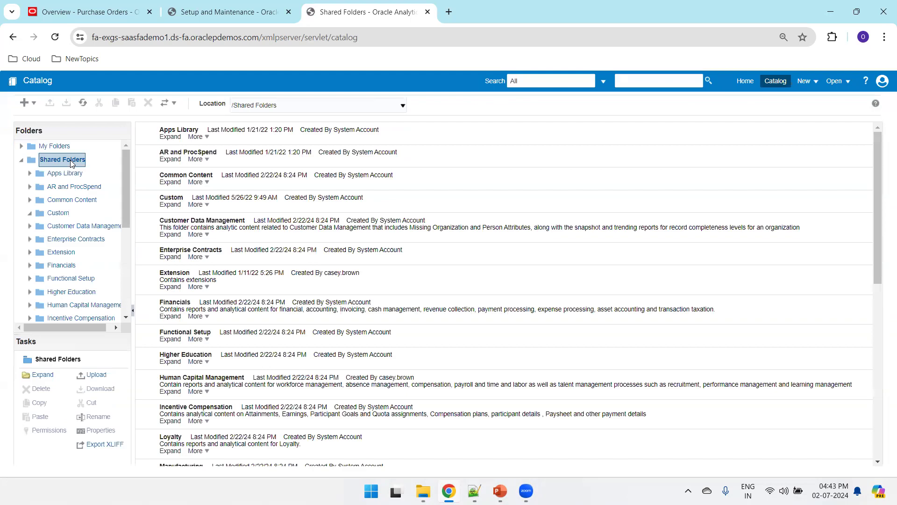
Step: Expand Procurement > Purchasing, searching the page for 'prurchase or' and then 'pdf'
key("ctrl+f")
type("p")
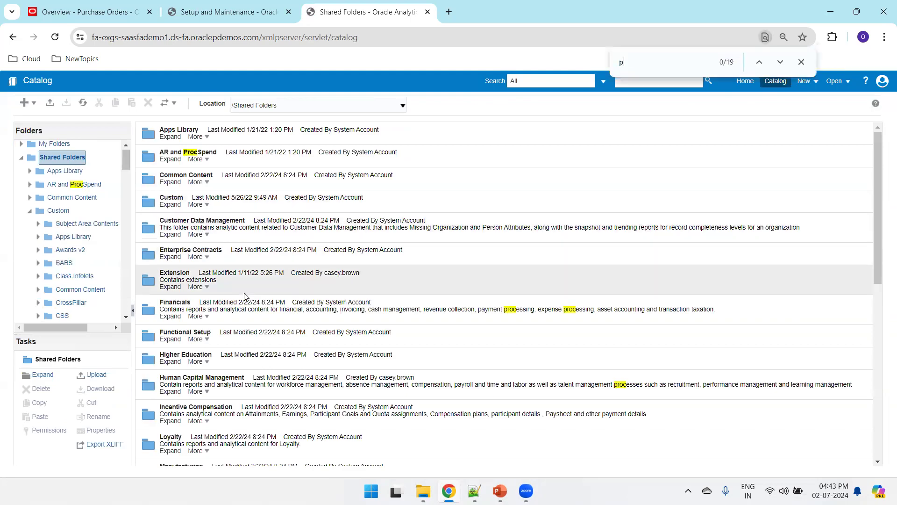
type("rurchase or")
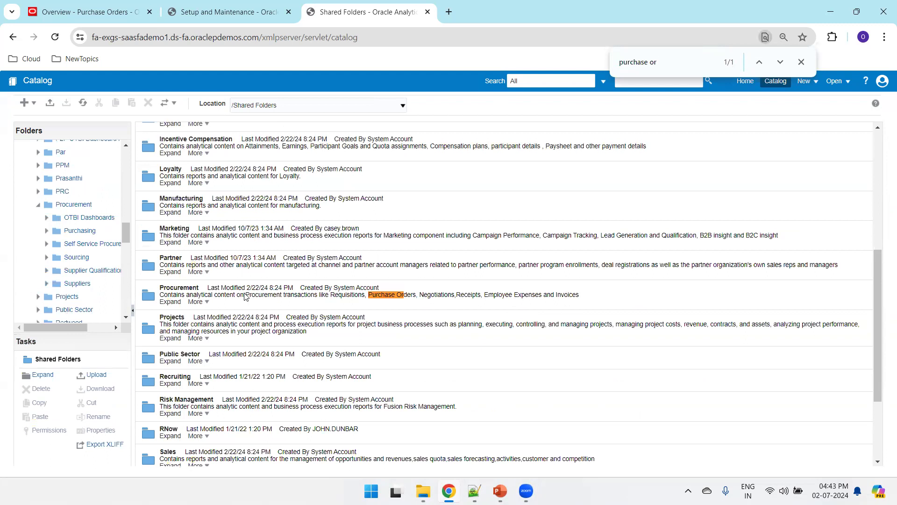
left_click(162, 302)
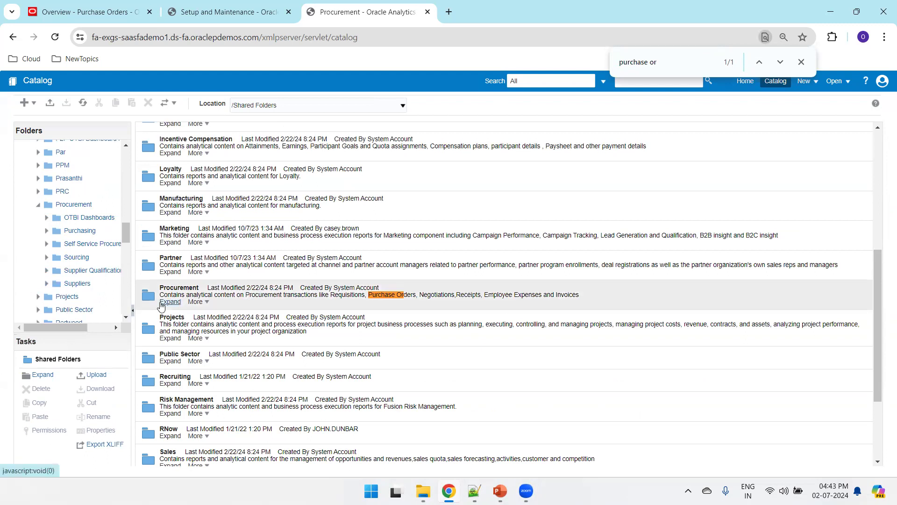
left_click(171, 228)
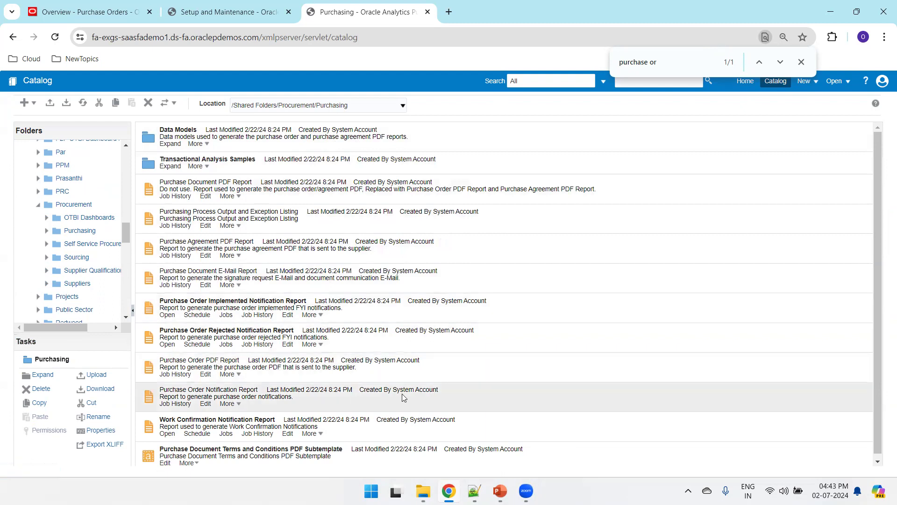
key("ctrl+f")
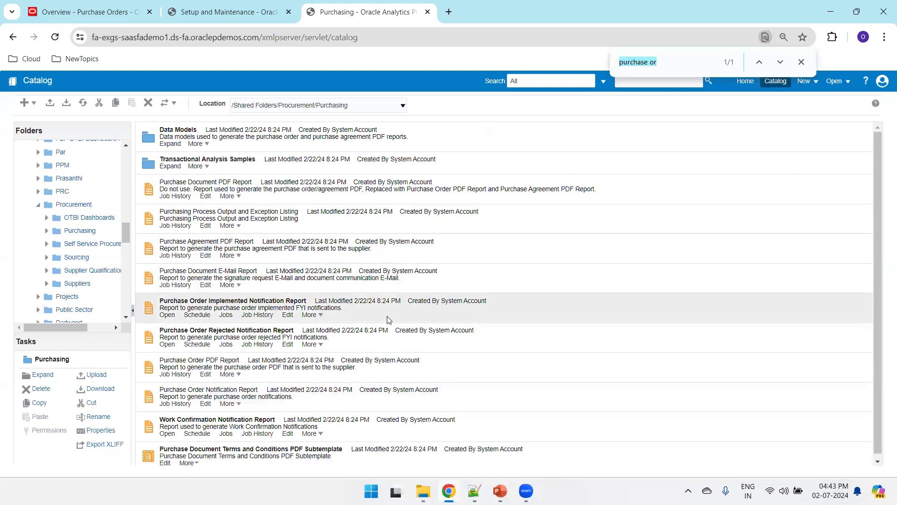
type("pdf")
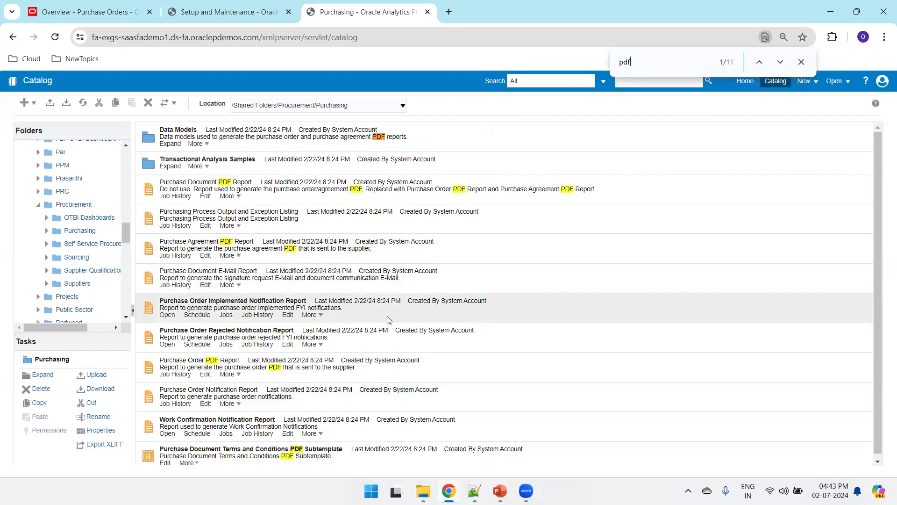
Step: Select the Purchase Order PDF Report and choose Customize from its More menu
left_click(303, 379)
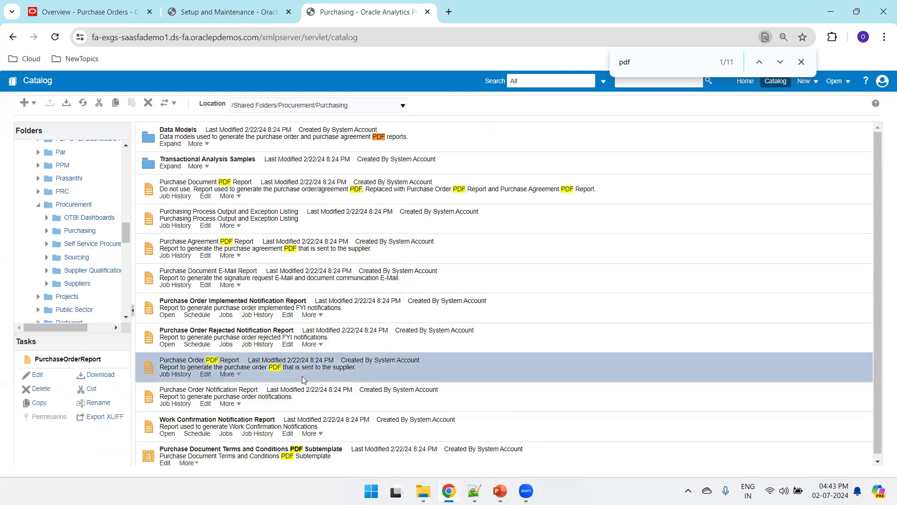
left_click(228, 374)
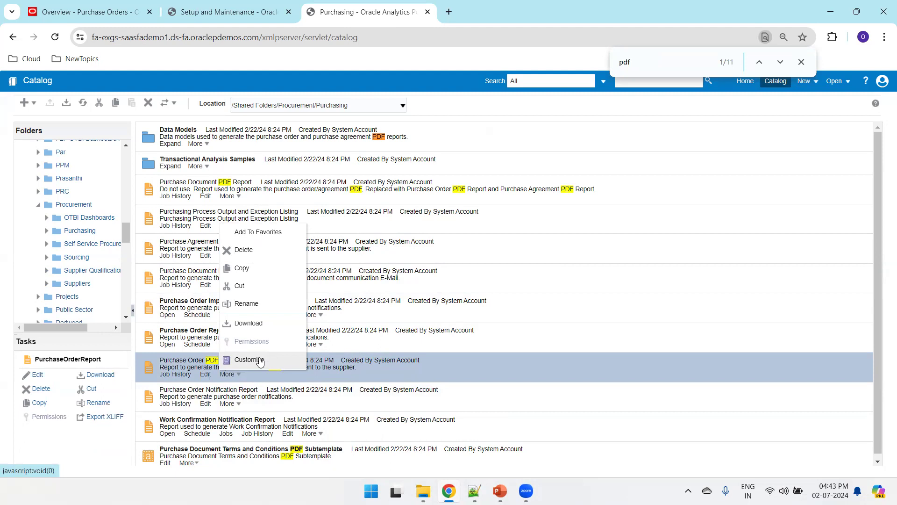
left_click(259, 360)
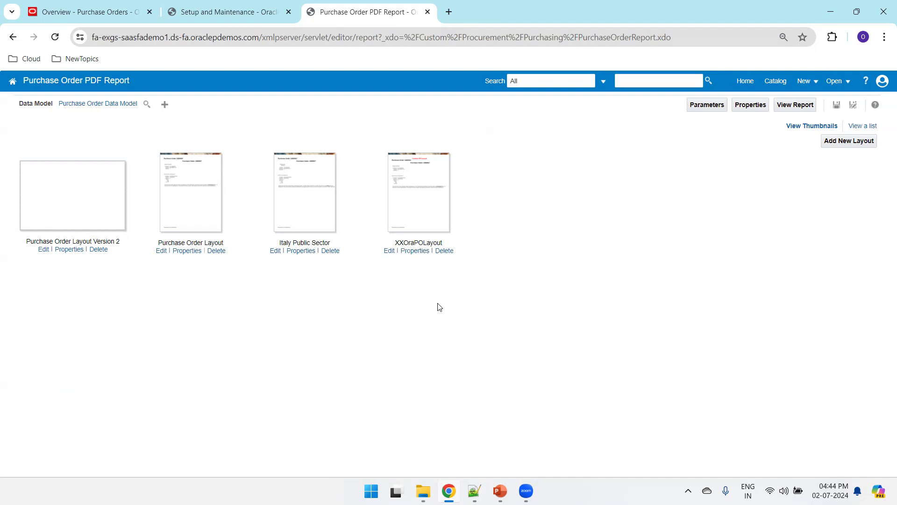
Step: Download PurchaseOrderLayoutVersion2.rtf from the layout list and show it in its folder
left_click(856, 126)
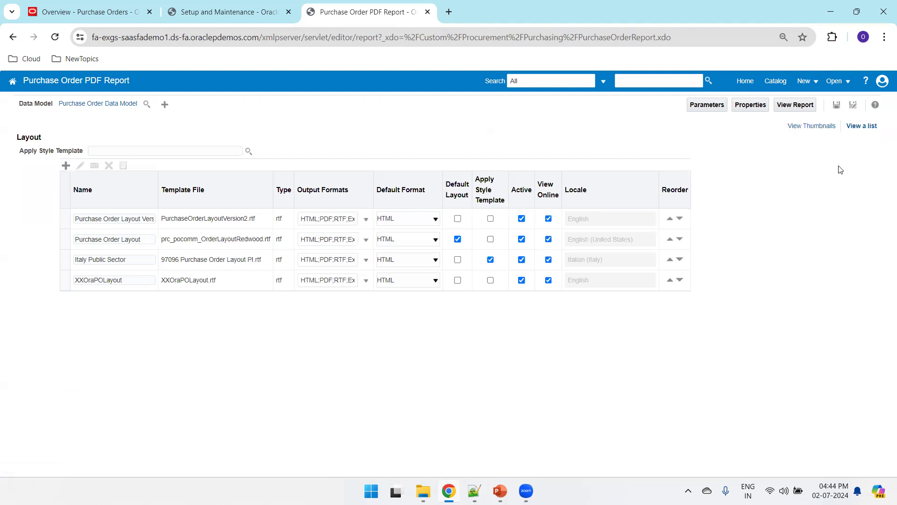
left_click(211, 223)
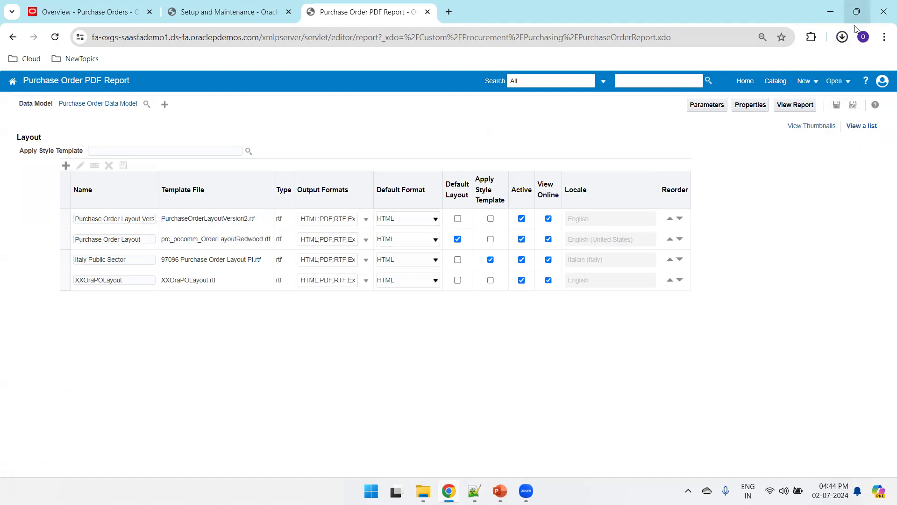
left_click(843, 38)
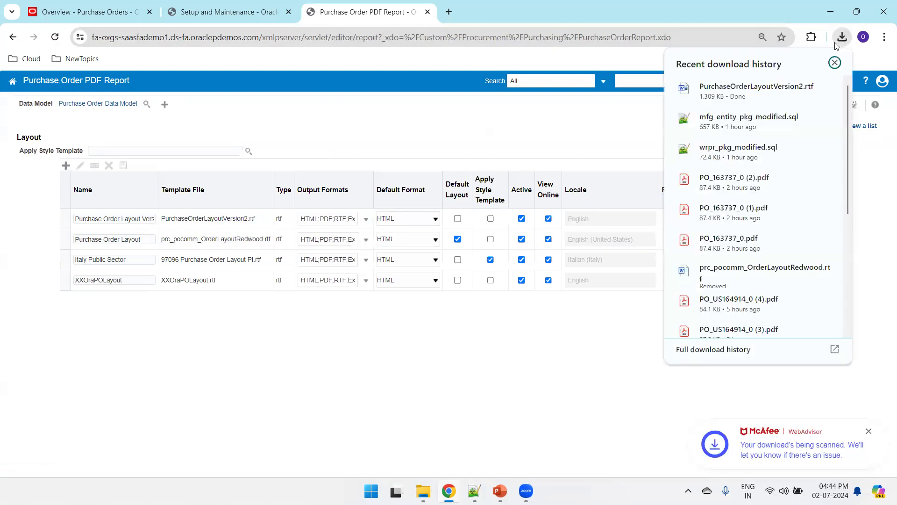
left_click(802, 88)
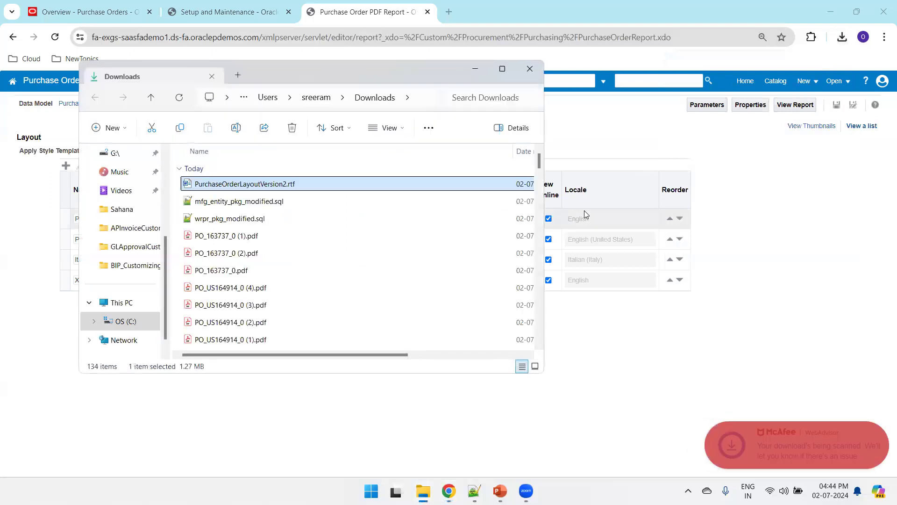
left_click(391, 385)
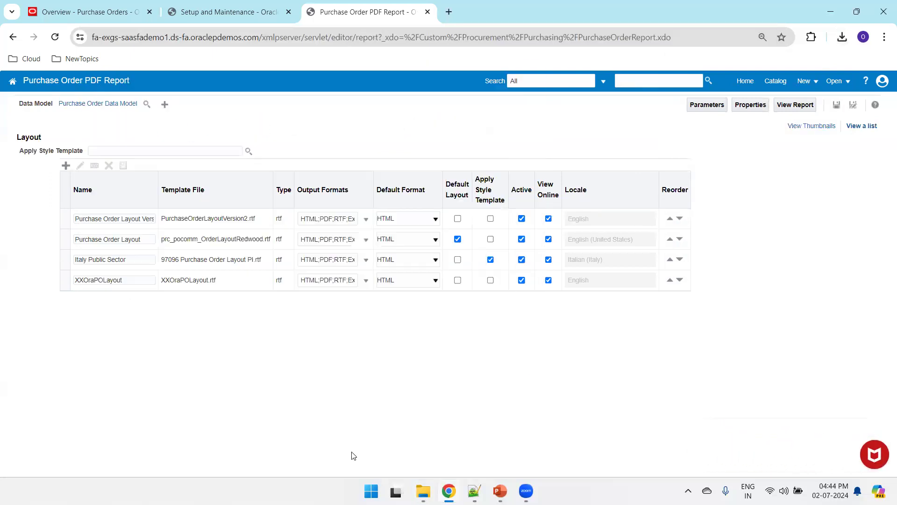
Step: Paste the downloaded template into BIP_CustomizingStandardReport and make a duplicate copy
mouse_move(424, 491)
left_click(369, 426)
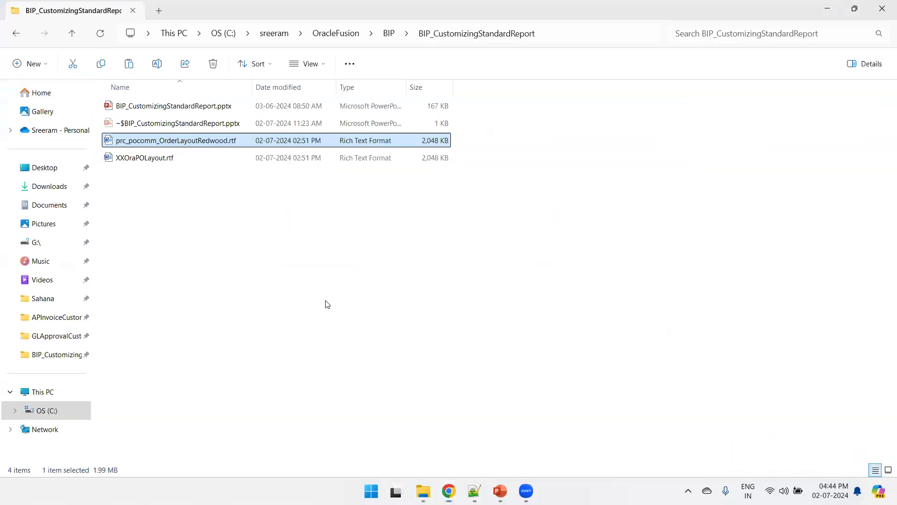
key("ctrl+v")
key("ctrl+c")
key("ctrl+v")
Step: Rename the original file to XXORAPurchaseOrderLayoutVersion2.rtf
key("F2")
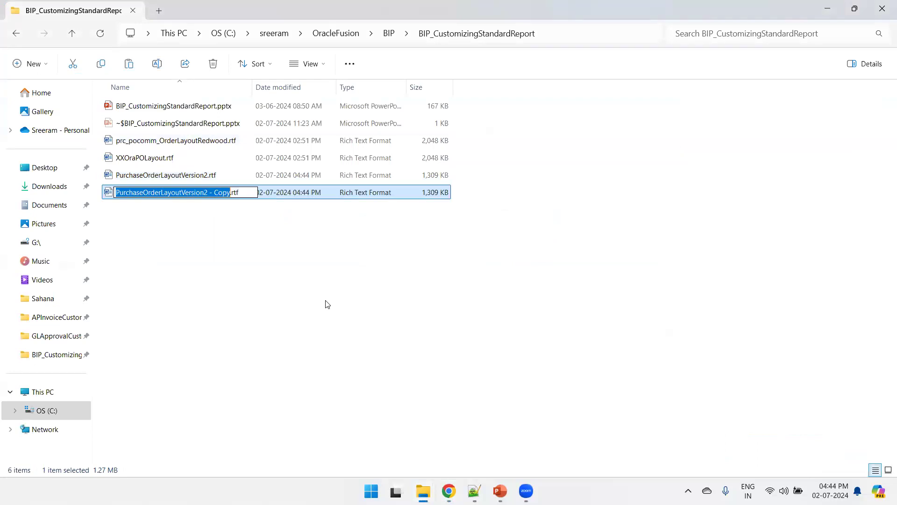
key("End")
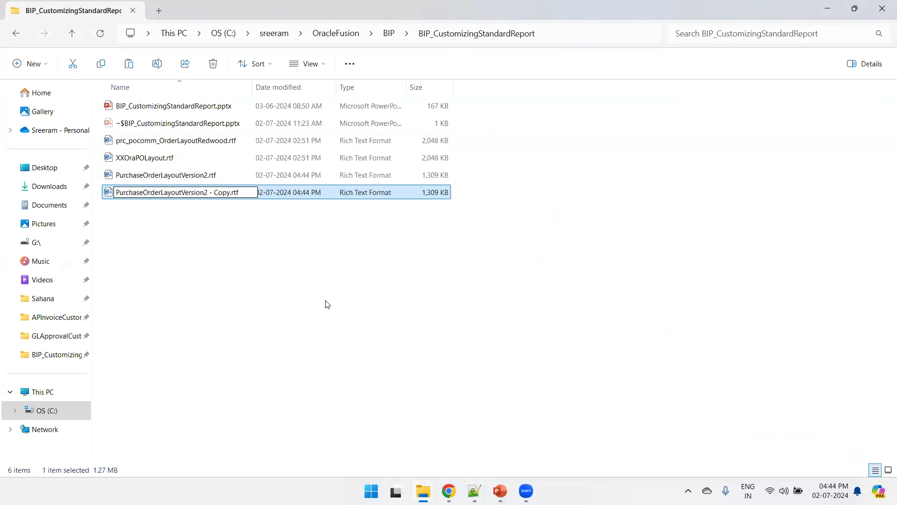
key("shift+Tab")
key("Home")
type("XX")
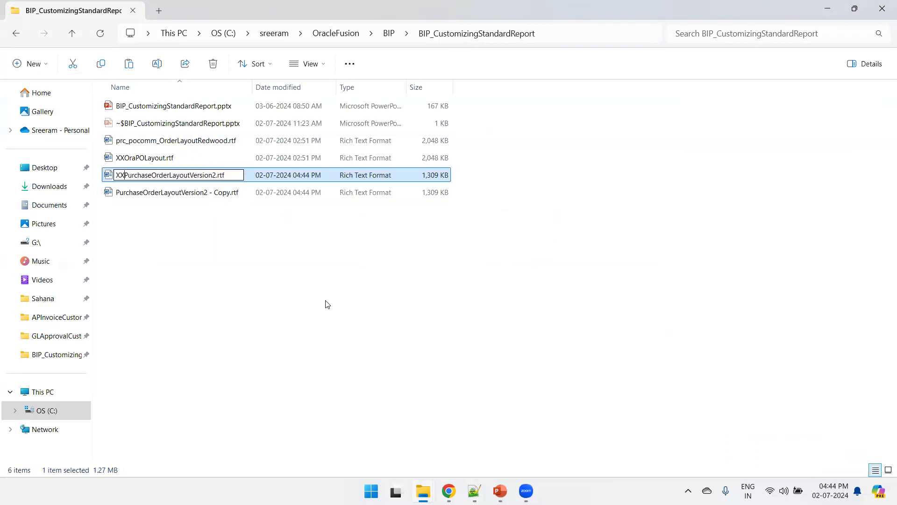
type("ORA")
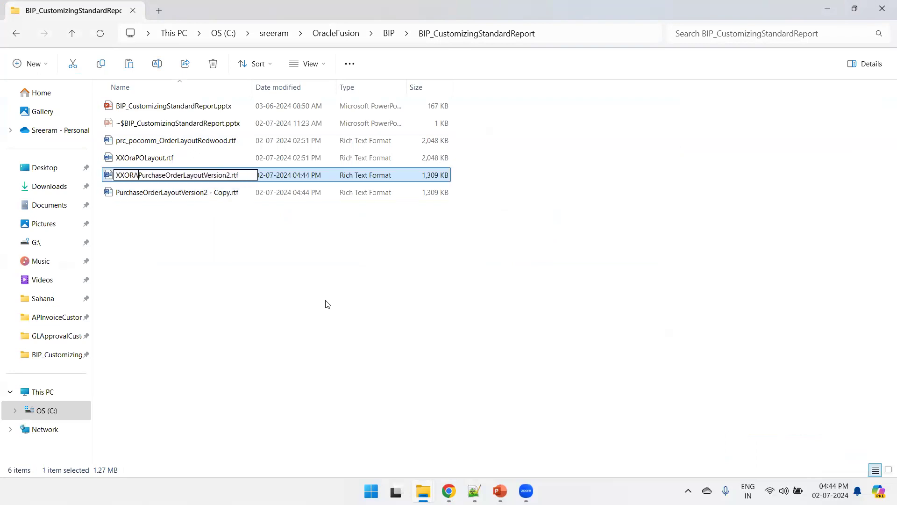
key("Return")
key("Return")
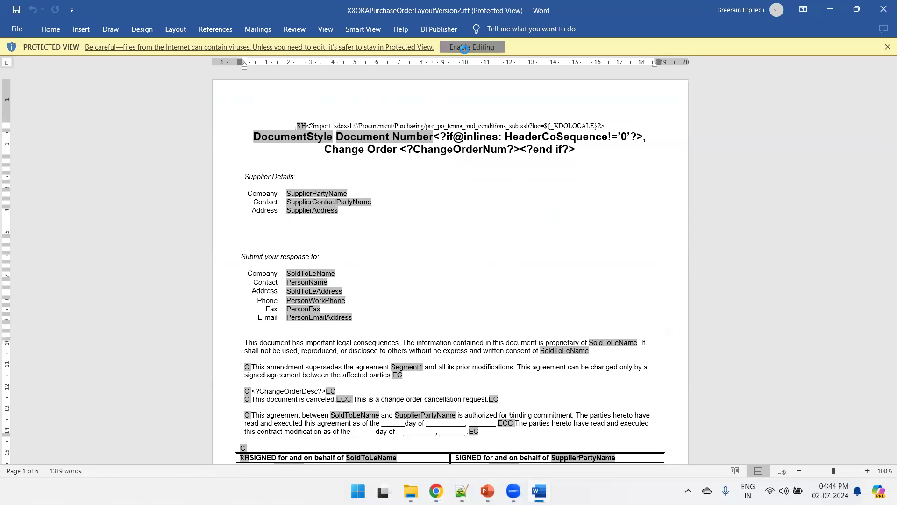
Step: Enable editing and inspect the RH form field options in the layout
left_click(464, 47)
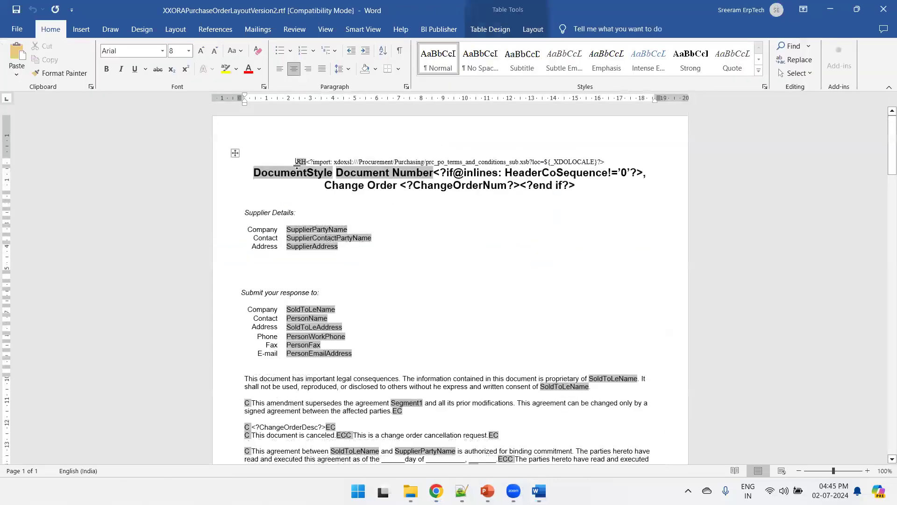
double_click(298, 163)
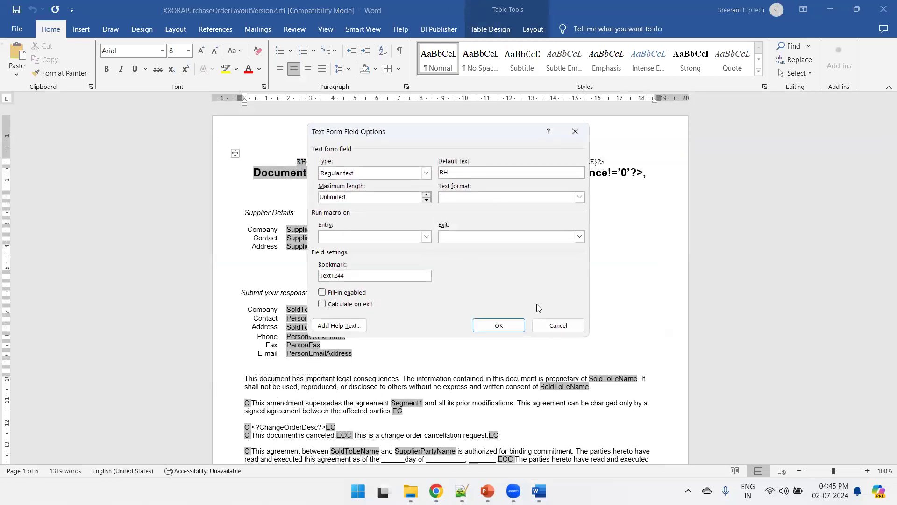
left_click(555, 324)
left_click(313, 143)
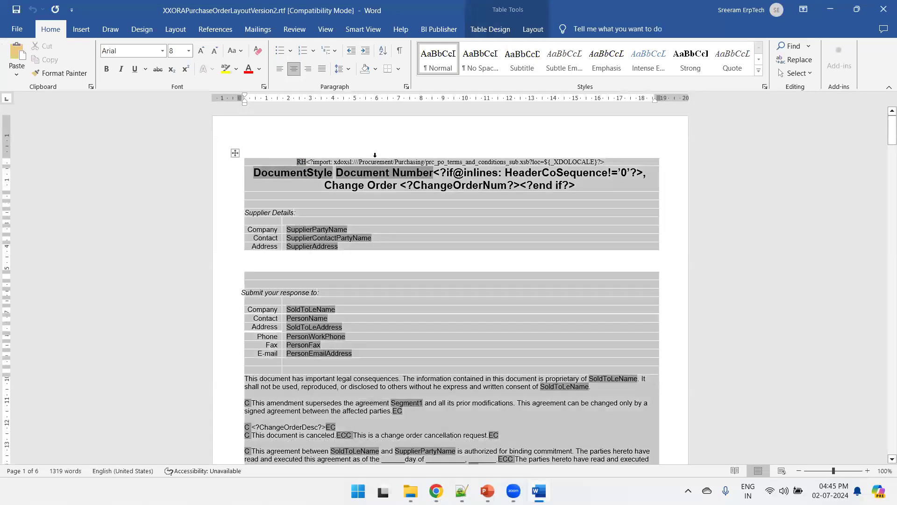
Step: Add a bold, red, centred 'Custom PO Template' first-page header, then close Word
double_click(251, 136)
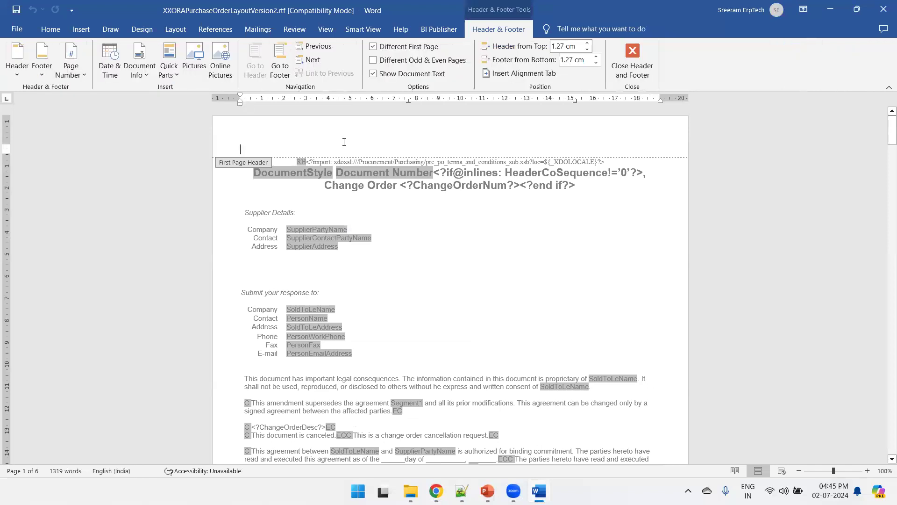
type("Custom")
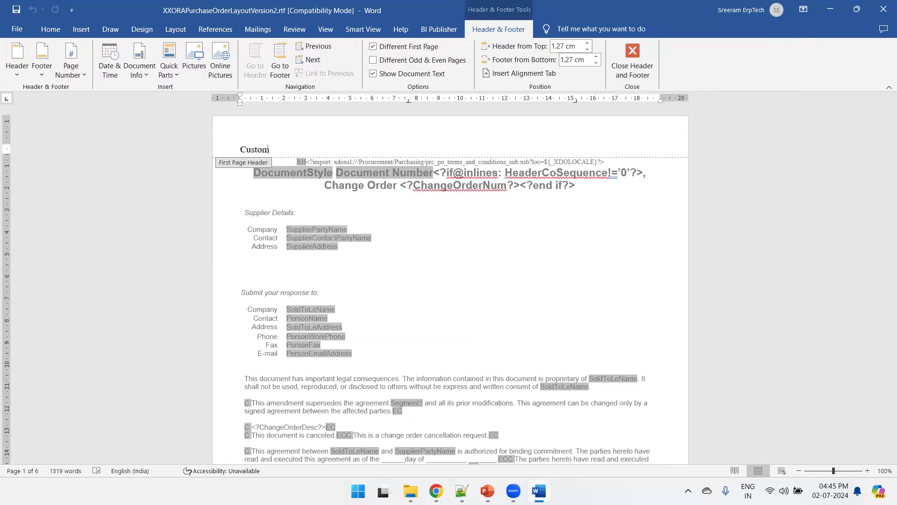
type(" PO Template")
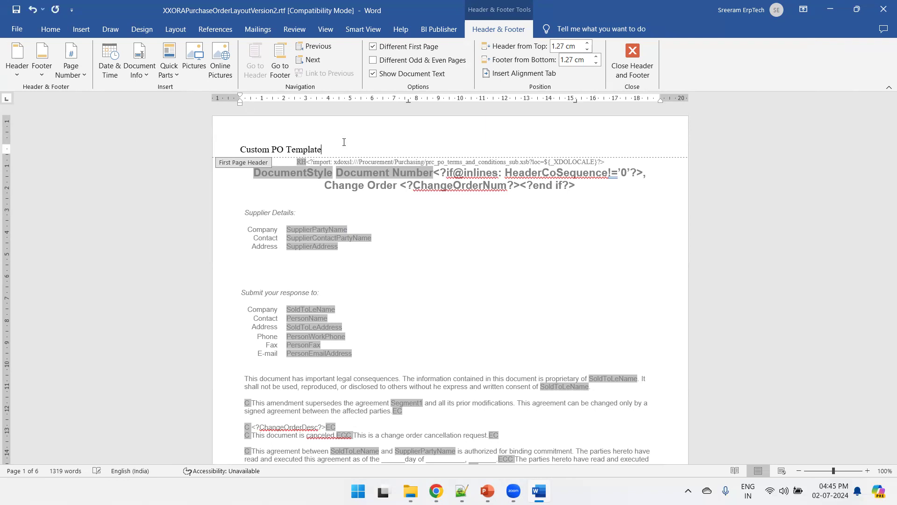
key("ctrl+a")
left_click(49, 30)
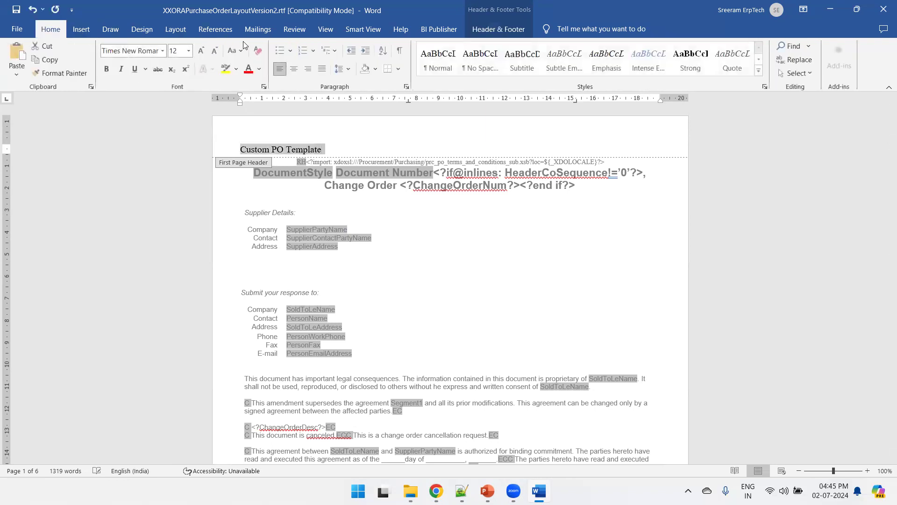
left_click(247, 68)
left_click(106, 69)
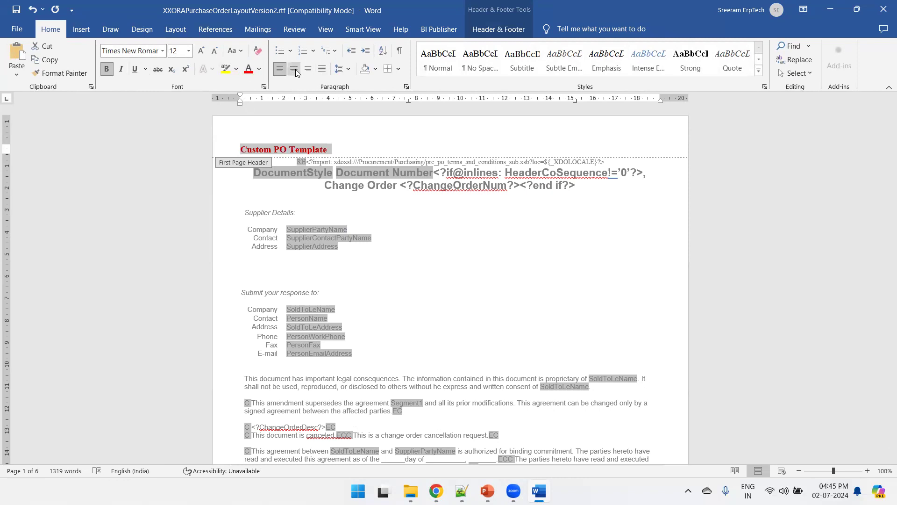
left_click(294, 69)
double_click(428, 239)
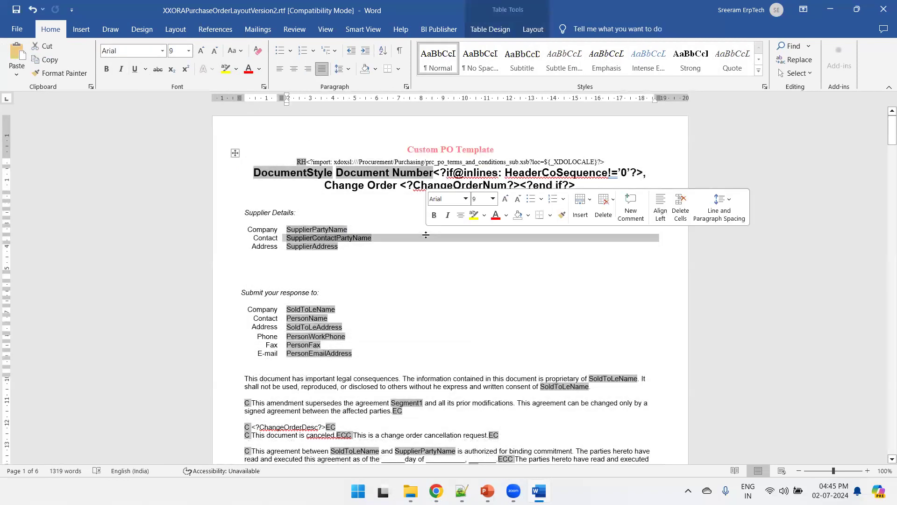
left_click(883, 9)
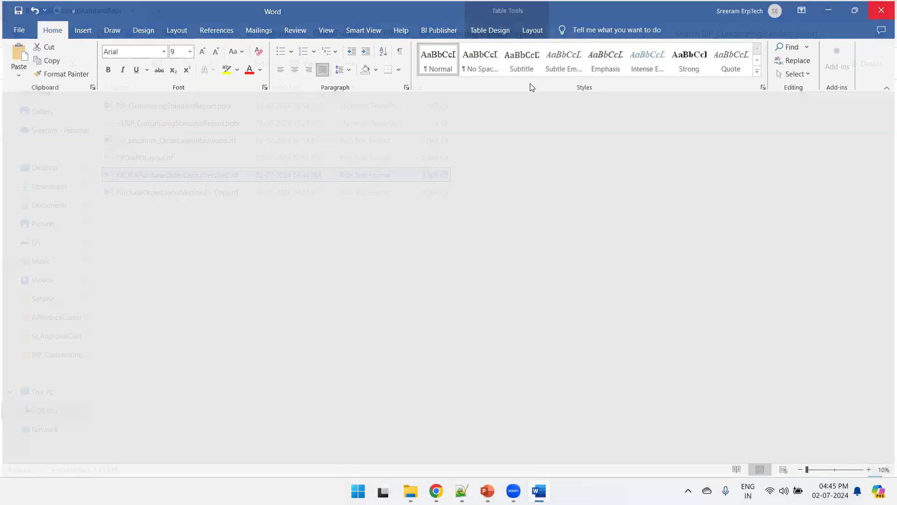
Step: Start a new layout upload and choose XXORAPurchaseOrderLayoutVersion2.rtf as the file
left_click(573, 35)
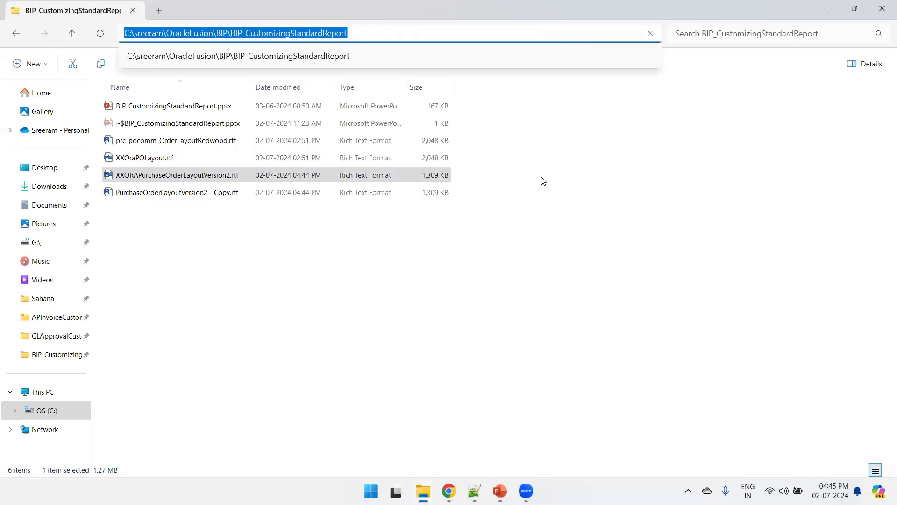
key("alt+Tab")
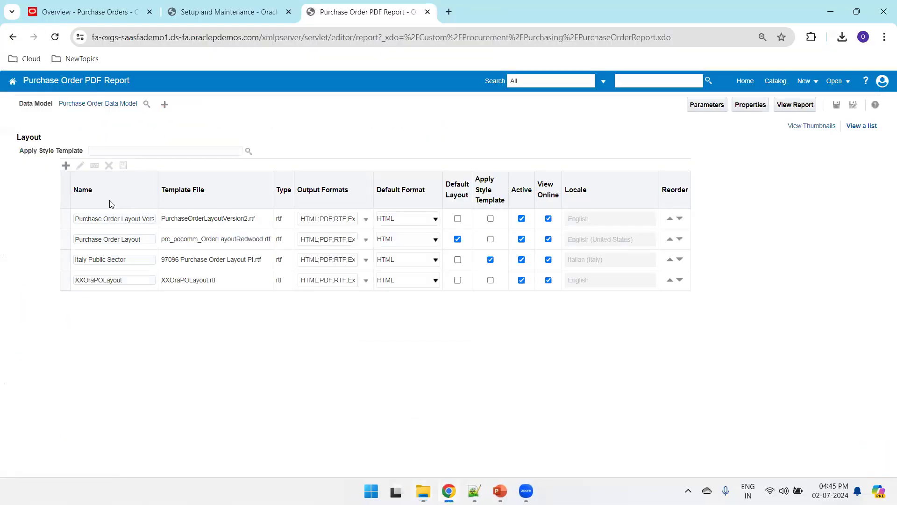
left_click(64, 167)
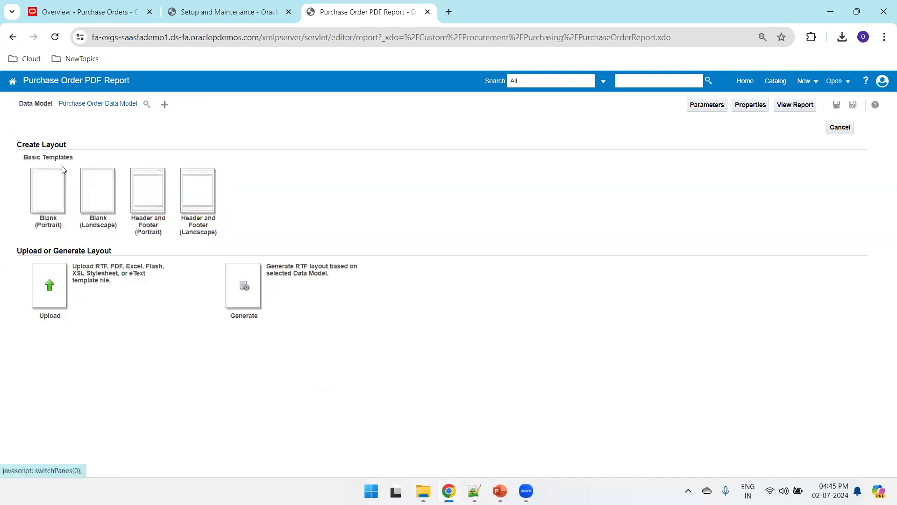
left_click(46, 290)
left_click(386, 253)
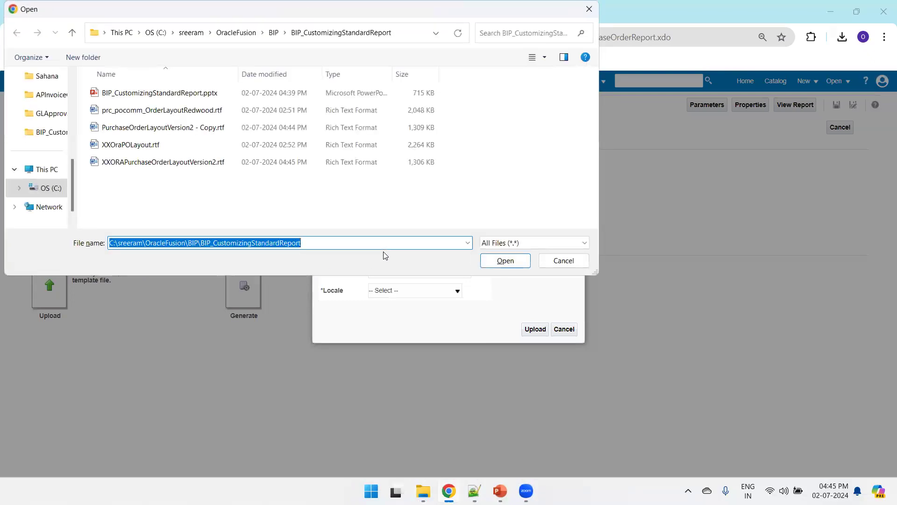
double_click(204, 162)
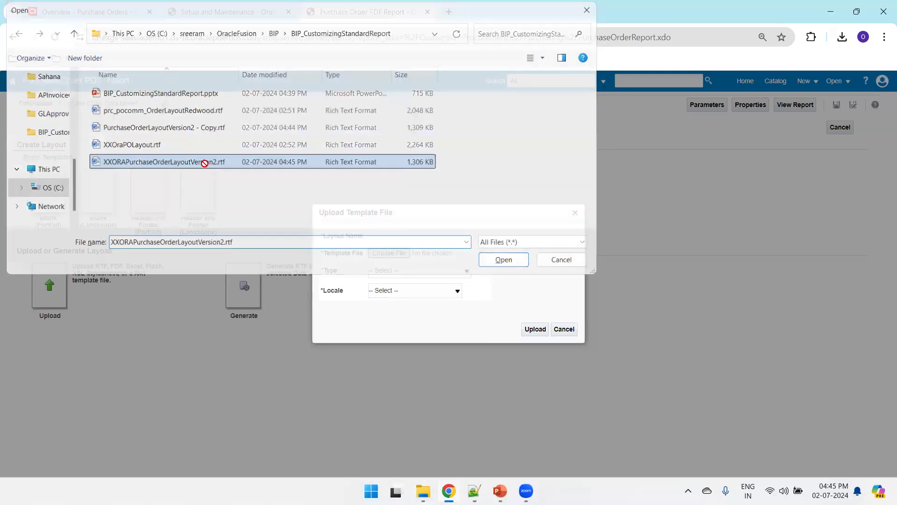
Step: Name the layout XXORAPurchaseOrderLayoutVersion2 with type RTF Template and locale English
key("alt+Tab")
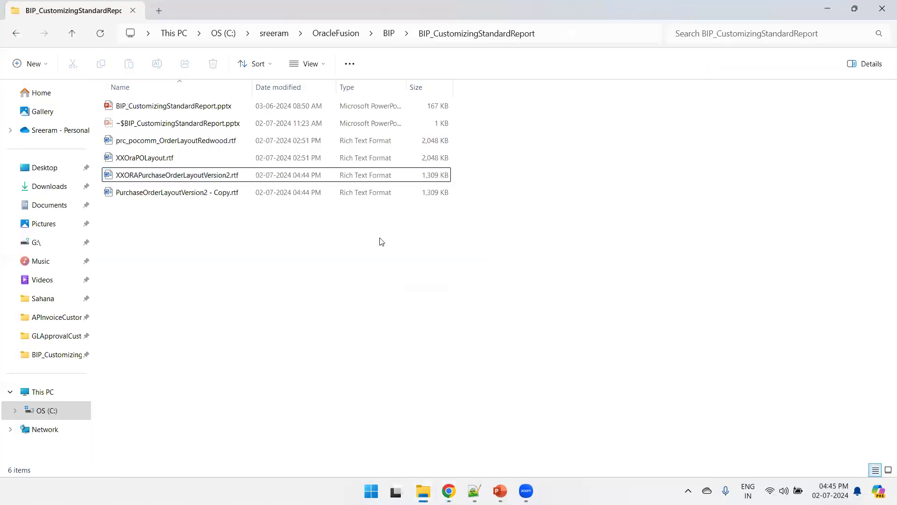
key("F2")
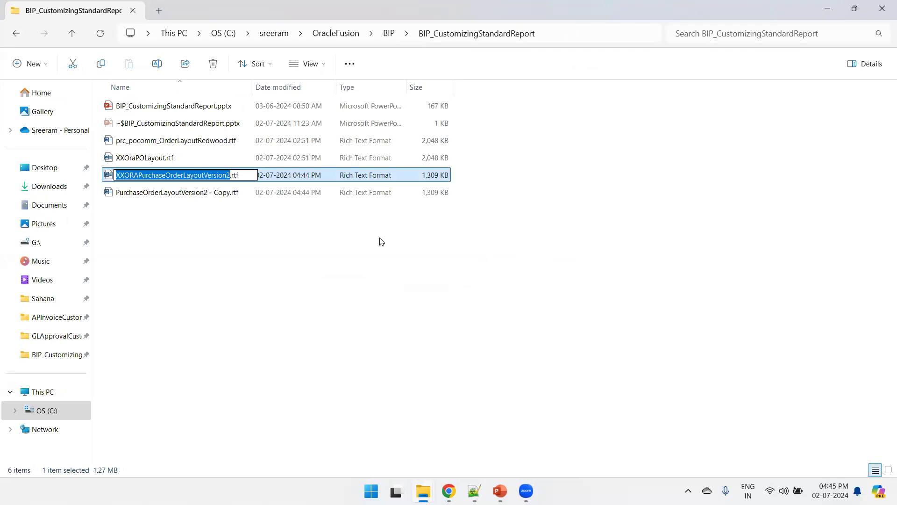
key("ctrl+c")
key("alt+Tab")
key("ctrl+v")
left_click(401, 271)
key("Down")
key("Return")
key("Tab")
key("Down")
Step: Upload the new layout and save the Purchase Order PDF Report
left_click(534, 329)
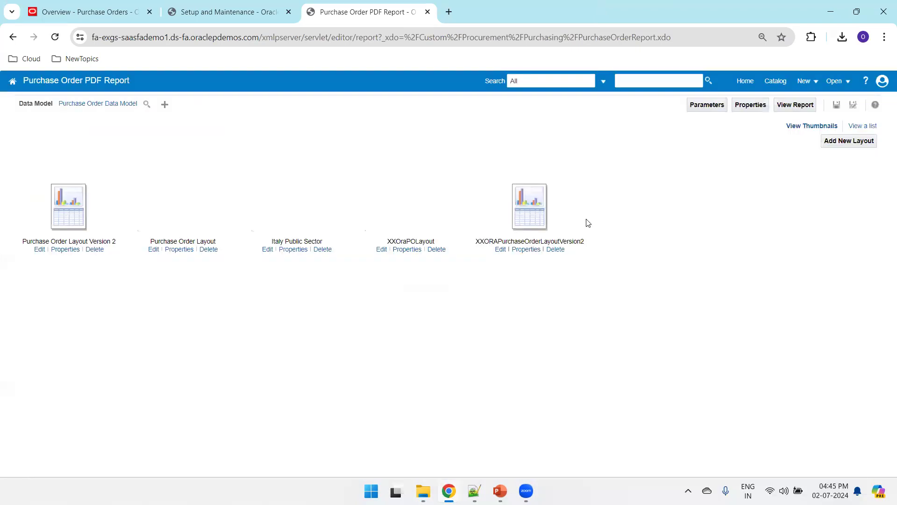
left_click(839, 105)
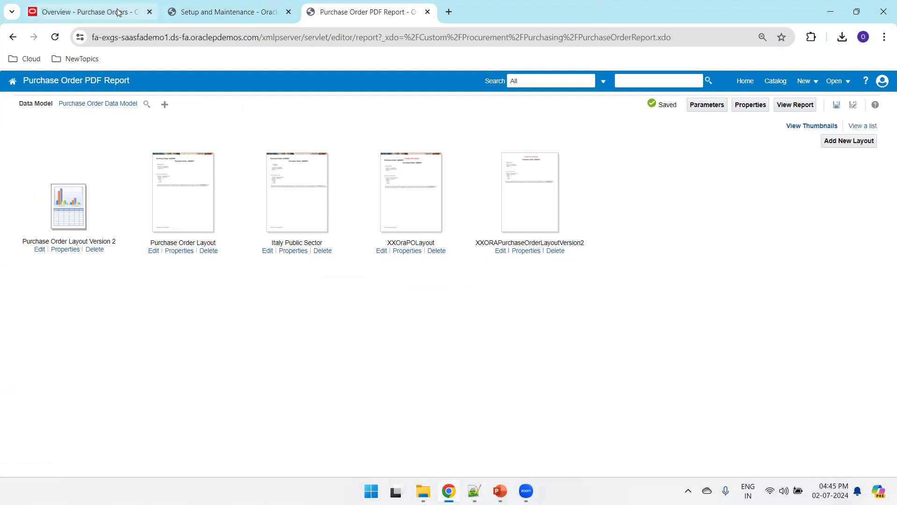
left_click(120, 12)
Step: Open the setup task search in Setup and Maintenance, checking the Attach Custom Template slide
left_click(244, 12)
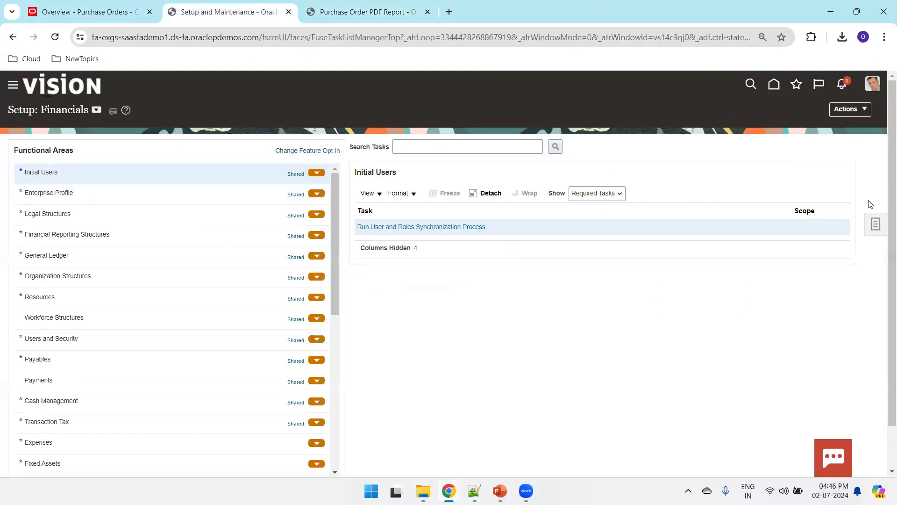
left_click(877, 225)
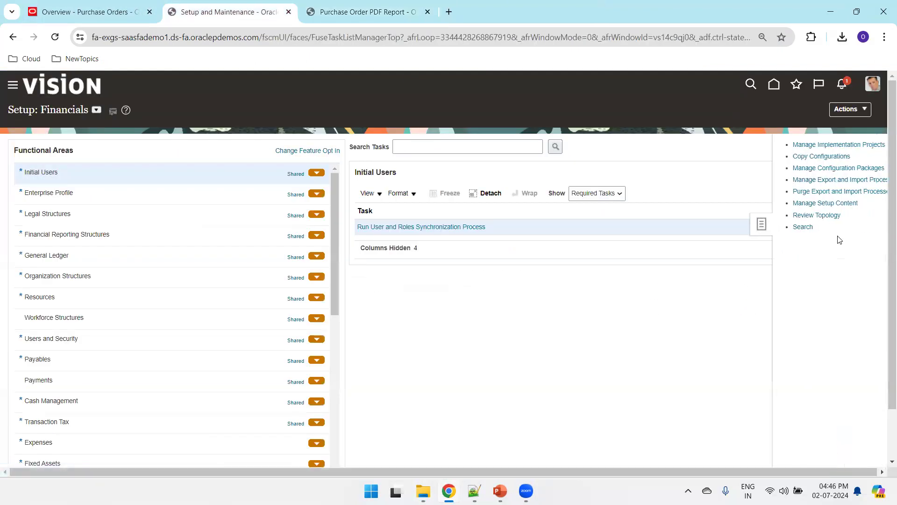
left_click(761, 225)
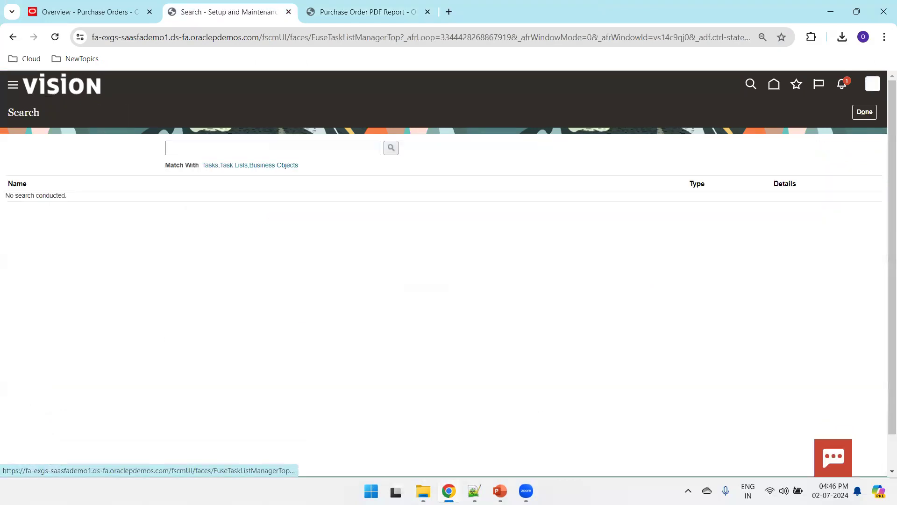
mouse_move(500, 490)
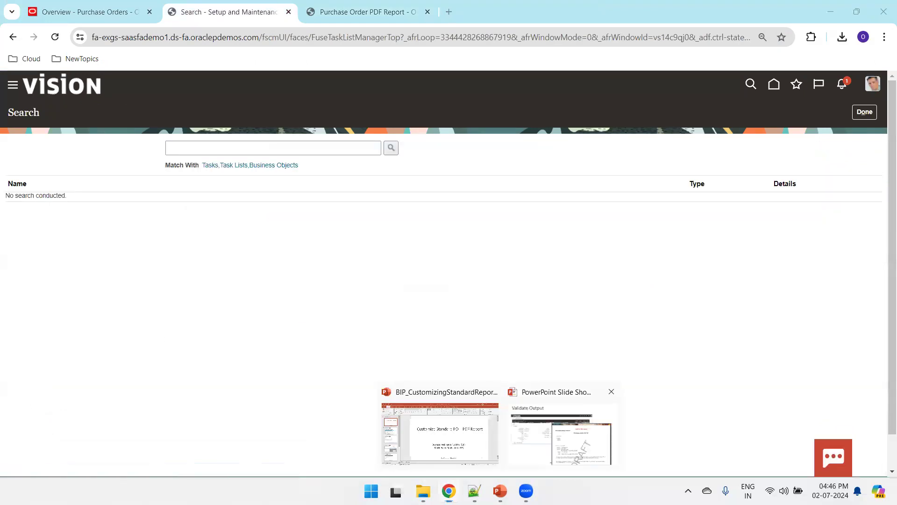
left_click(561, 435)
left_click(561, 435)
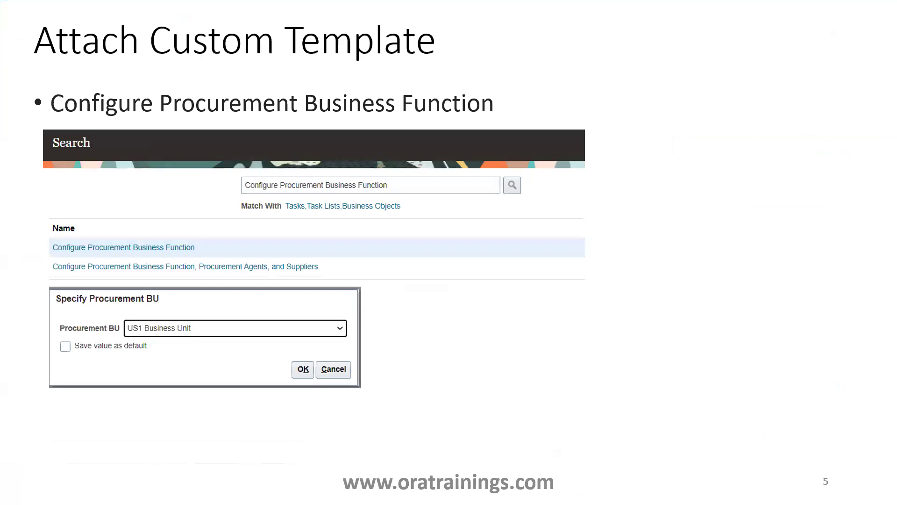
key("alt+Tab")
key("alt+Tab")
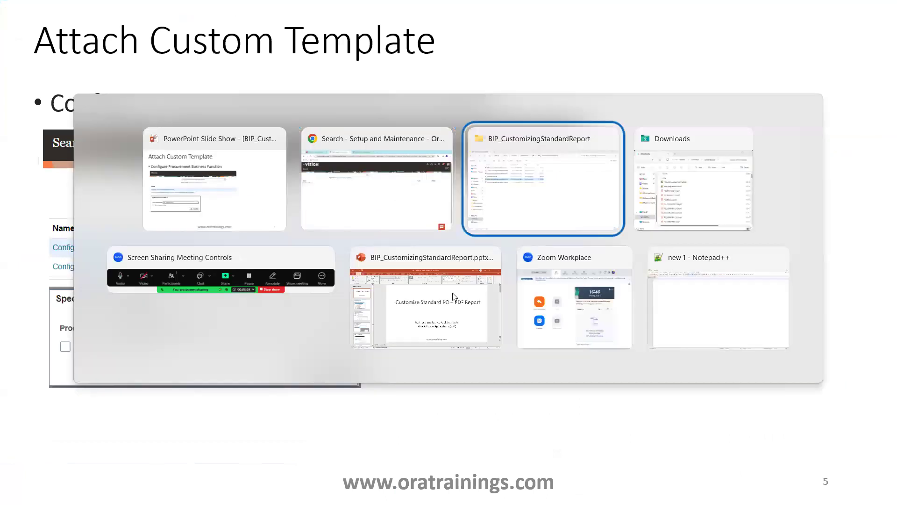
key("alt+Tab")
key("alt+Tab")
Step: Search for 'Configure Proc' and open Configure Procurement Business Function
left_click(290, 147)
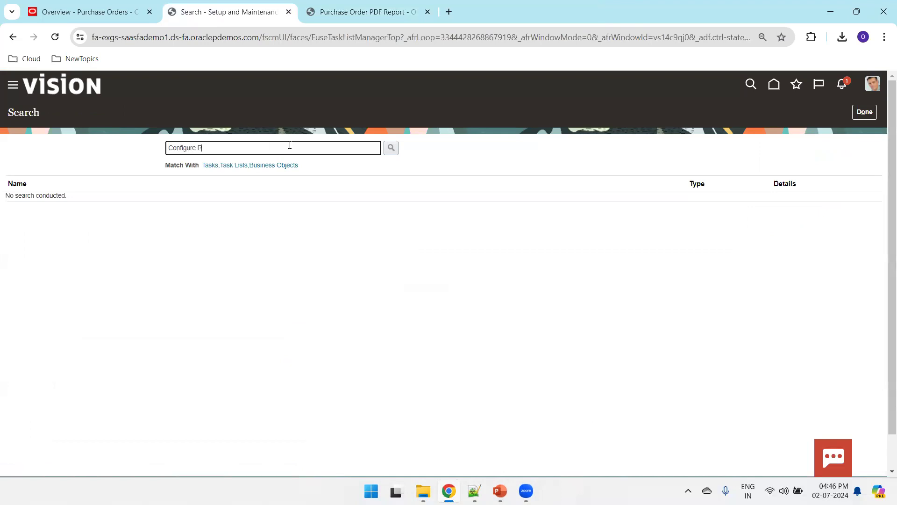
key("Return")
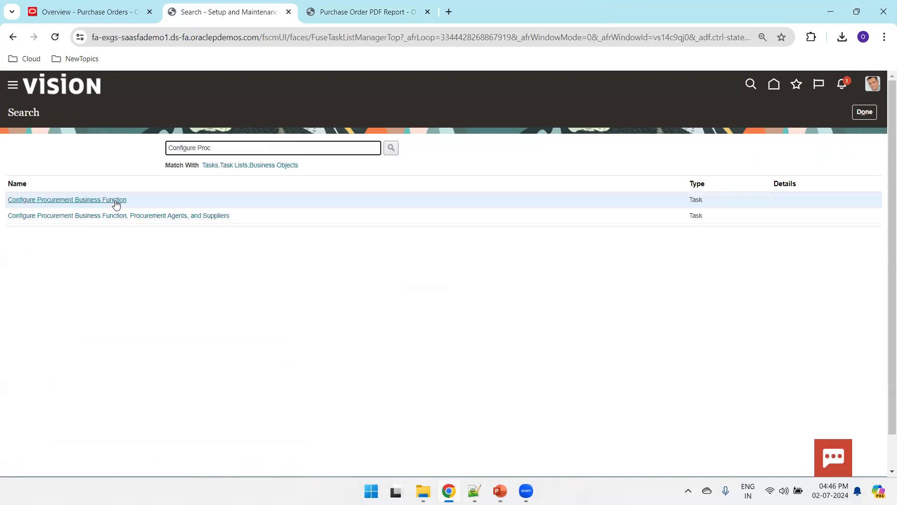
left_click(104, 199)
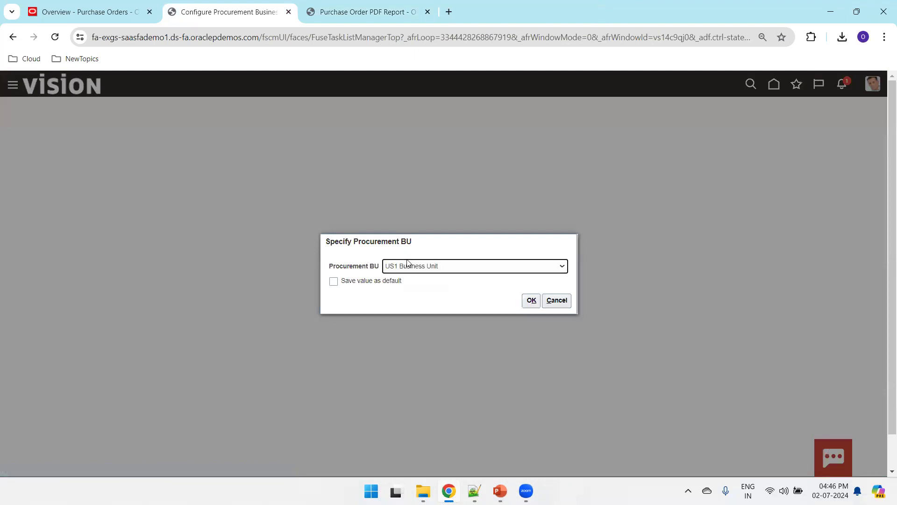
Step: For US1 Business Unit, set the Purchase Order document layout to XXORAPurchaseOrderLayoutVersion2 and save
left_click(528, 300)
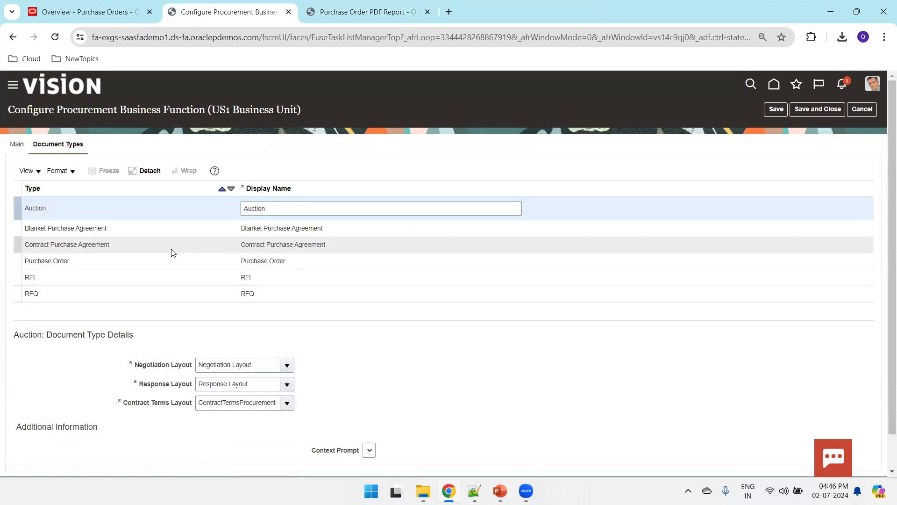
left_click(162, 257)
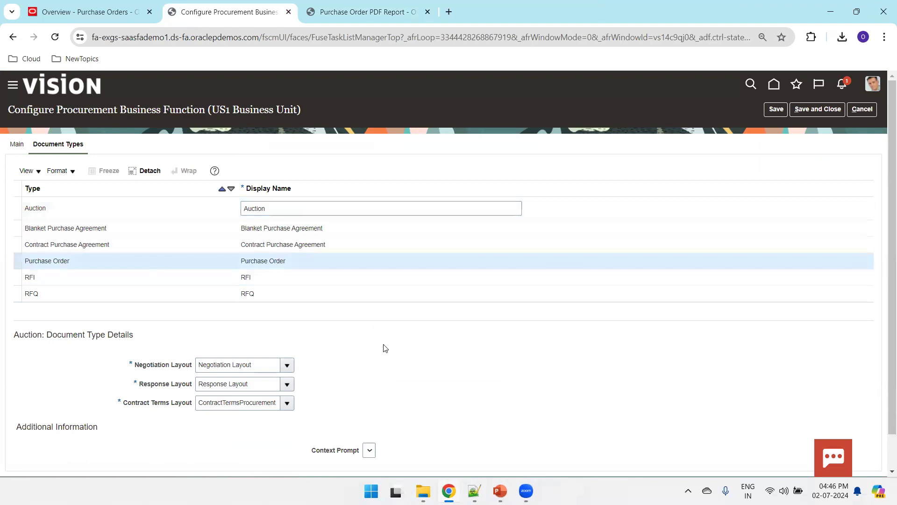
left_click(288, 365)
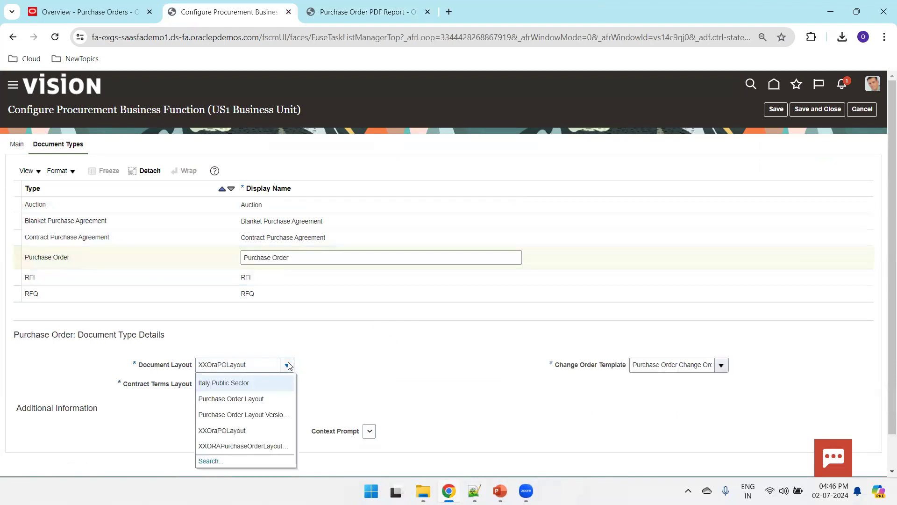
left_click(238, 447)
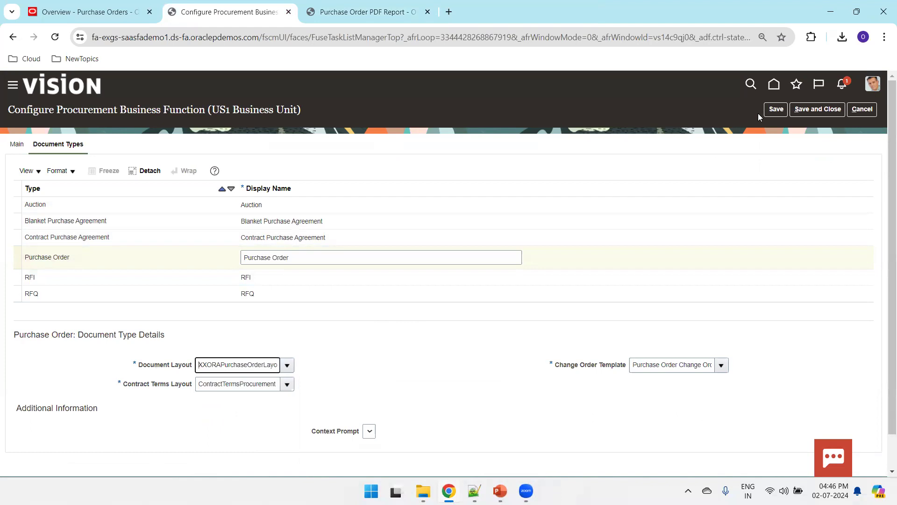
left_click(775, 109)
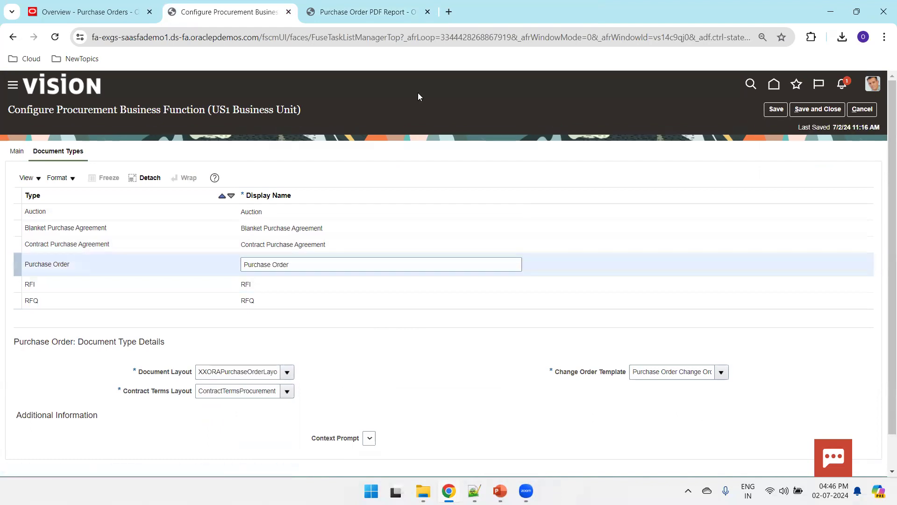
left_click(117, 12)
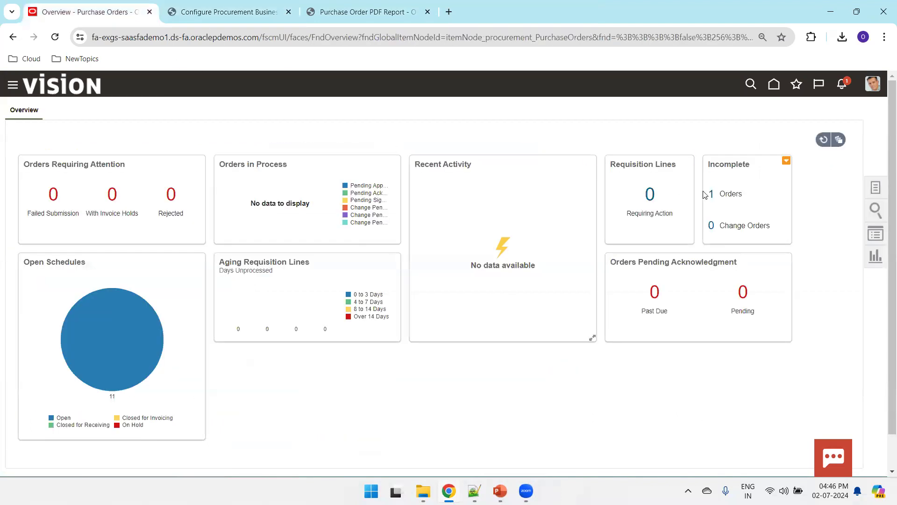
Step: From Home, go to Procurement's Purchase Orders and open incomplete order 163737
left_click(774, 85)
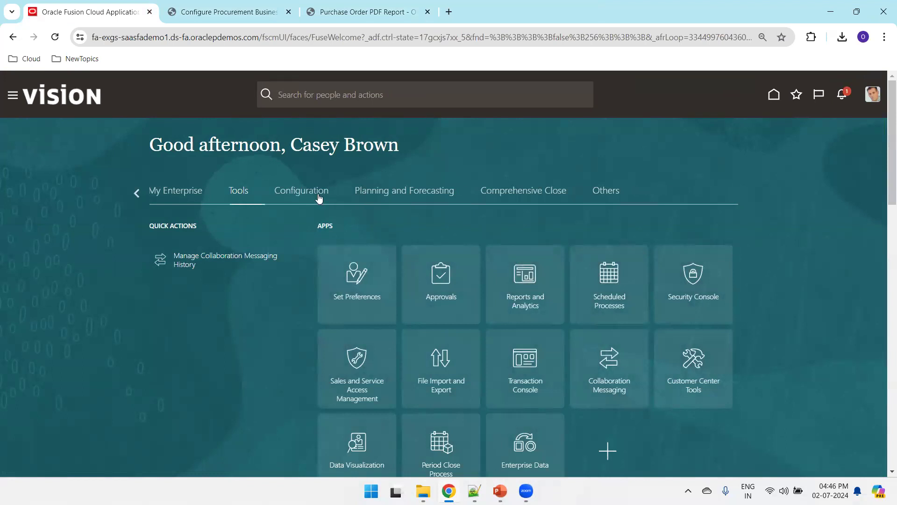
left_click(135, 195)
left_click(135, 195)
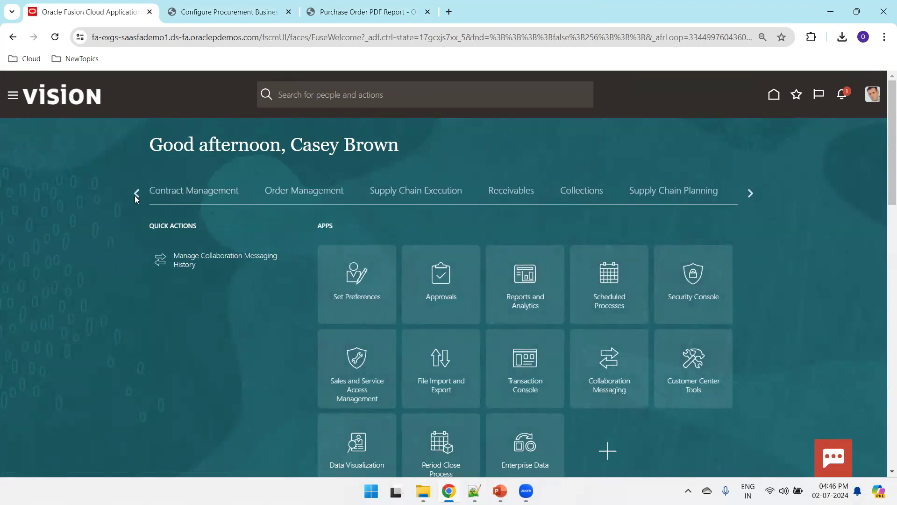
left_click(135, 195)
left_click(135, 195)
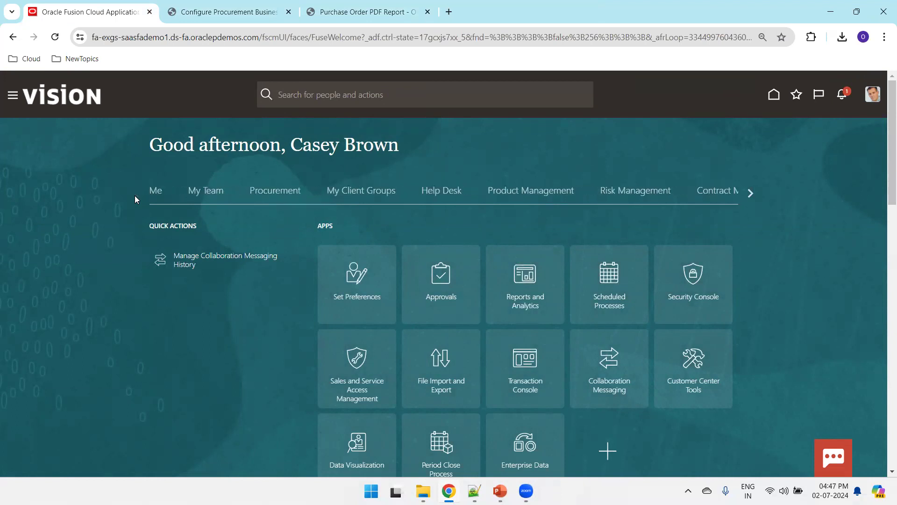
left_click(274, 190)
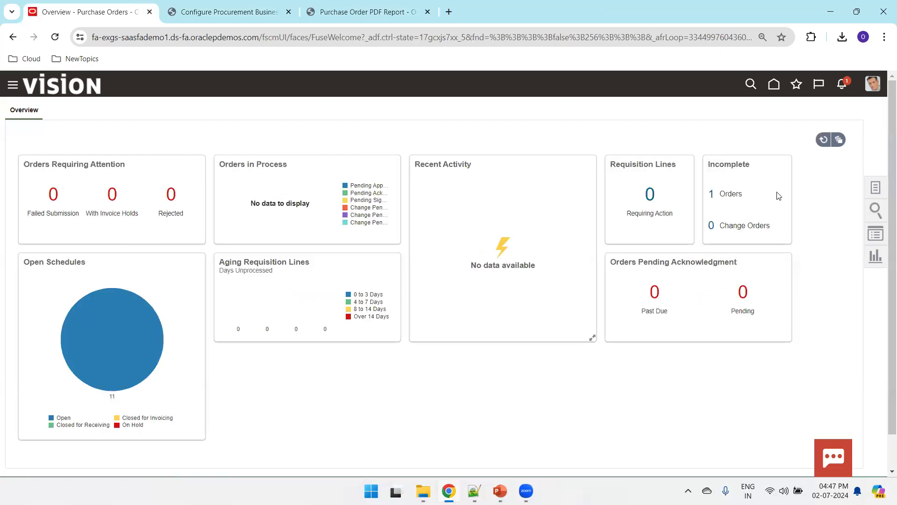
left_click(714, 195)
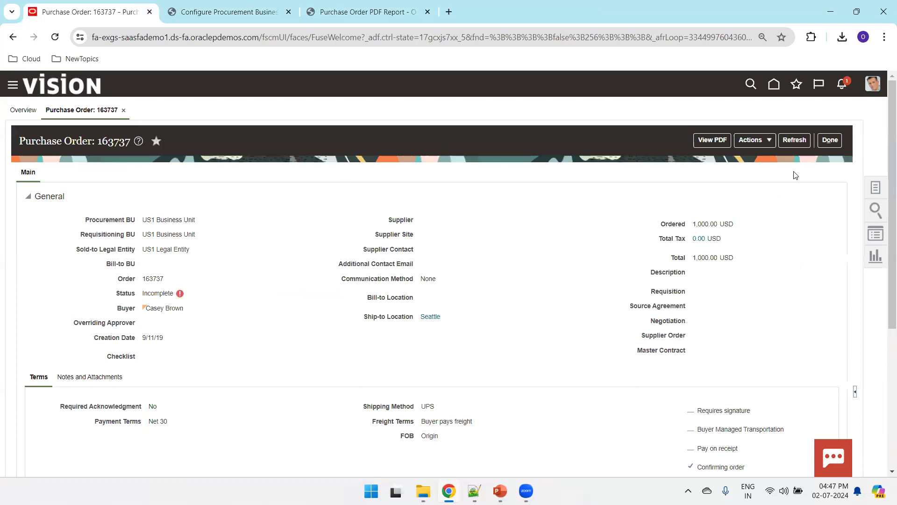
Step: Generate and open the PDF for Purchase Order 163737, highlighting its red 'Custom PO Template' heading
left_click(717, 146)
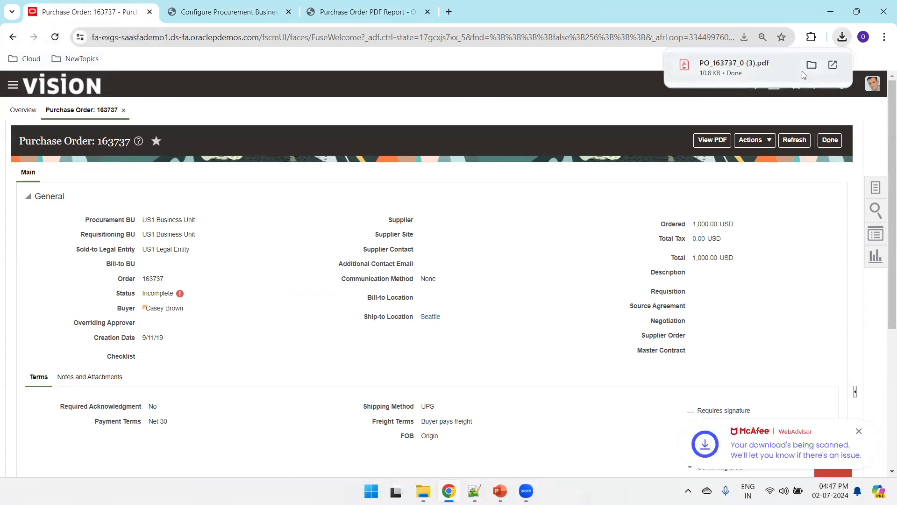
left_click(734, 68)
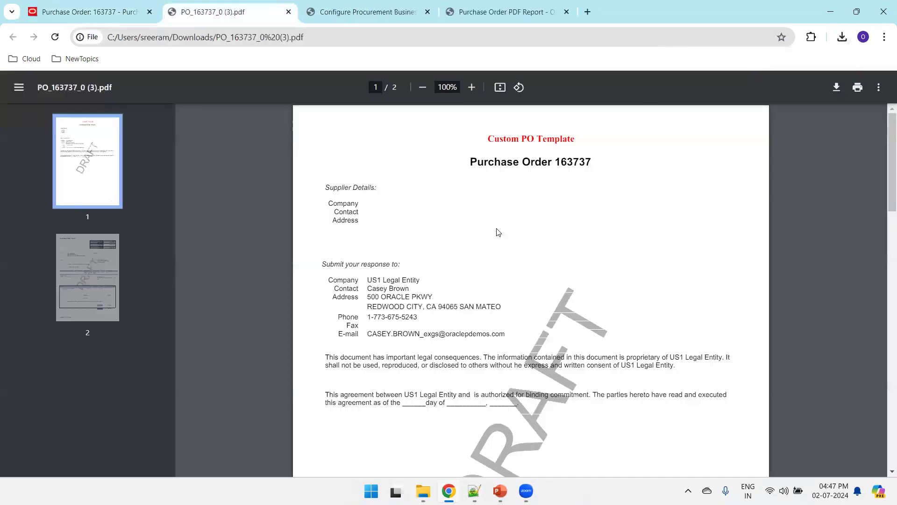
left_click_drag(488, 137, 578, 136)
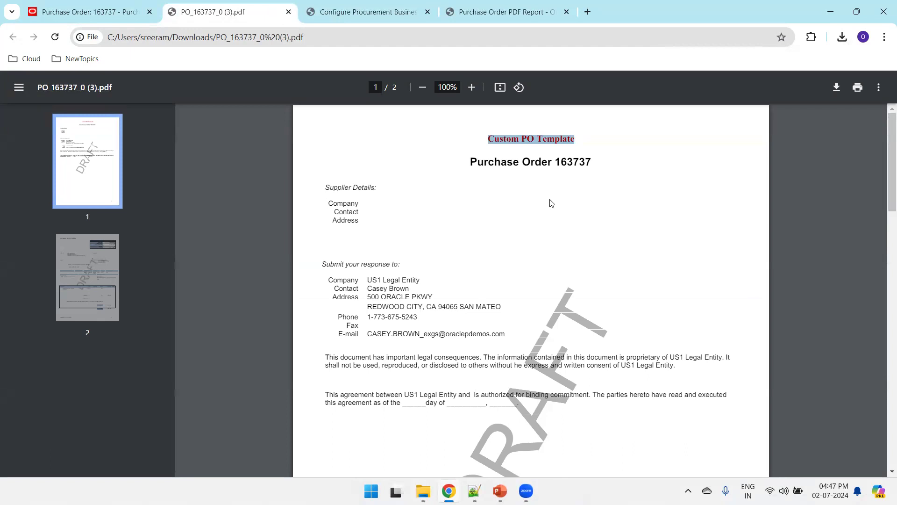